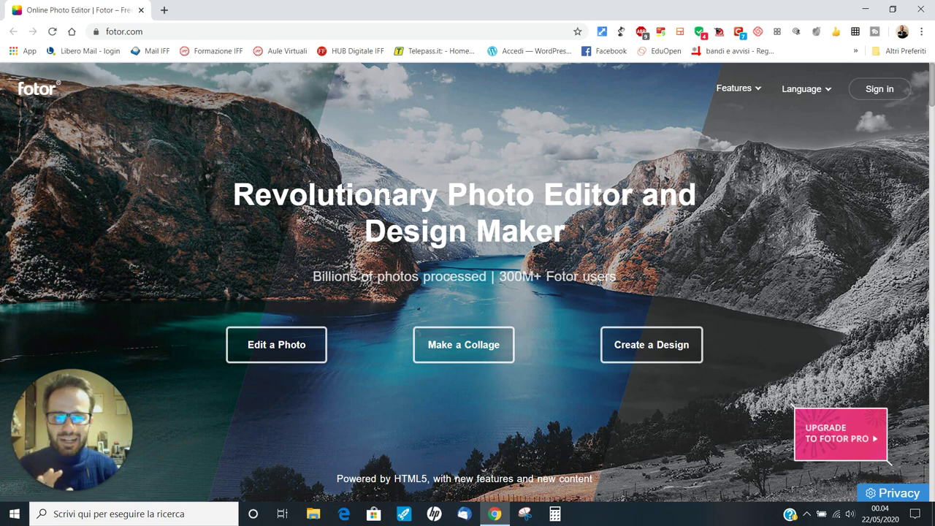
From the Fotor home page's Make a Collage section, start a new Artistic Collage
scroll(411, 287, down, 3)
scroll(411, 287, down, 20)
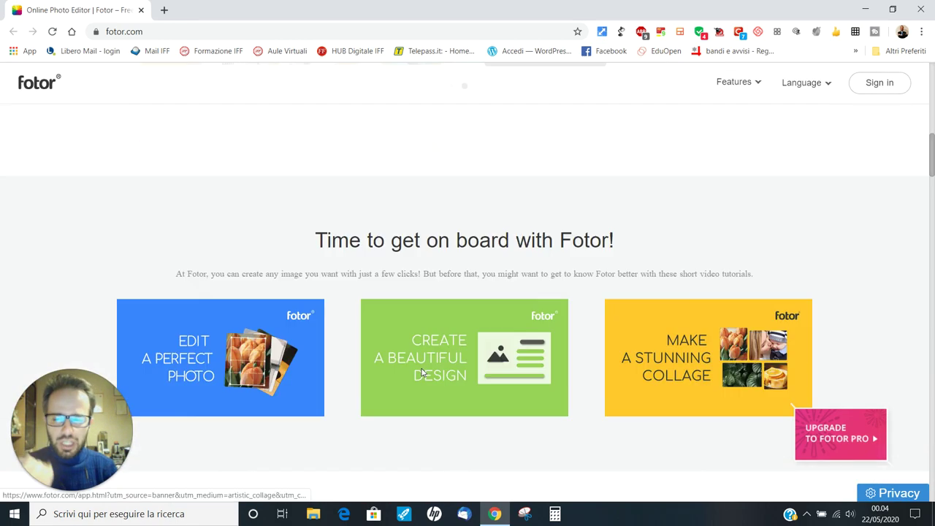
scroll(463, 391, down, 20)
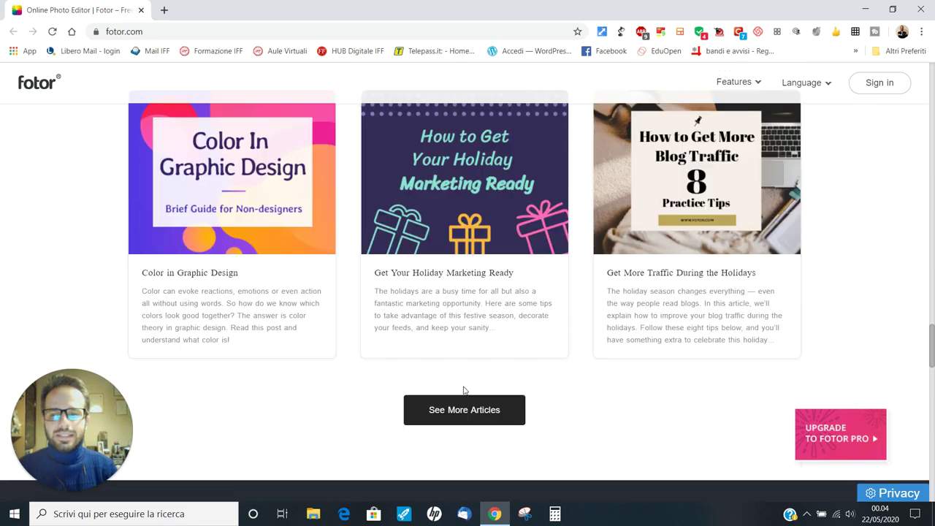
scroll(477, 392, down, 2)
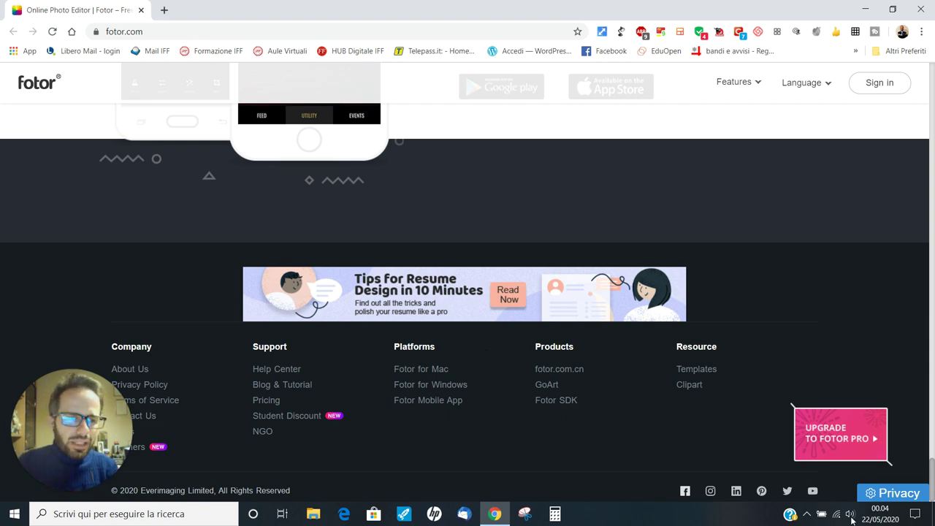
drag(934, 441, 934, 66)
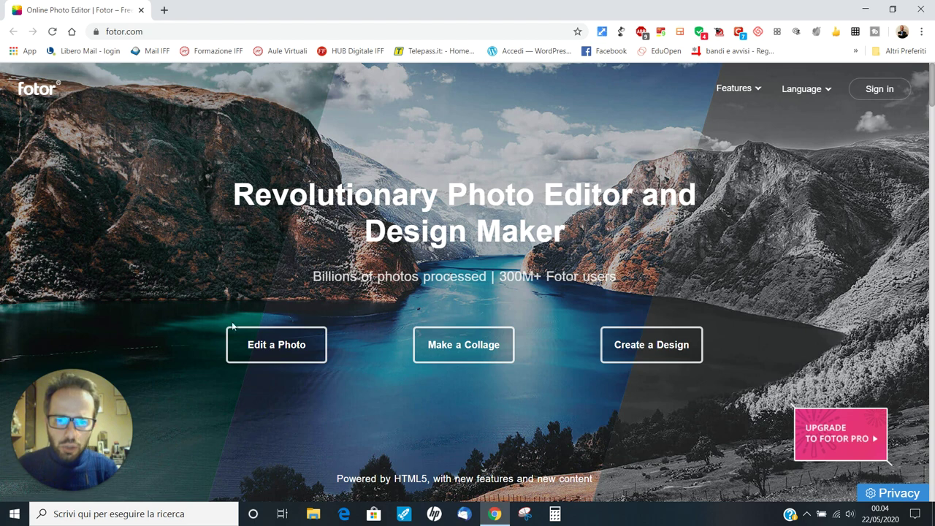
click(463, 344)
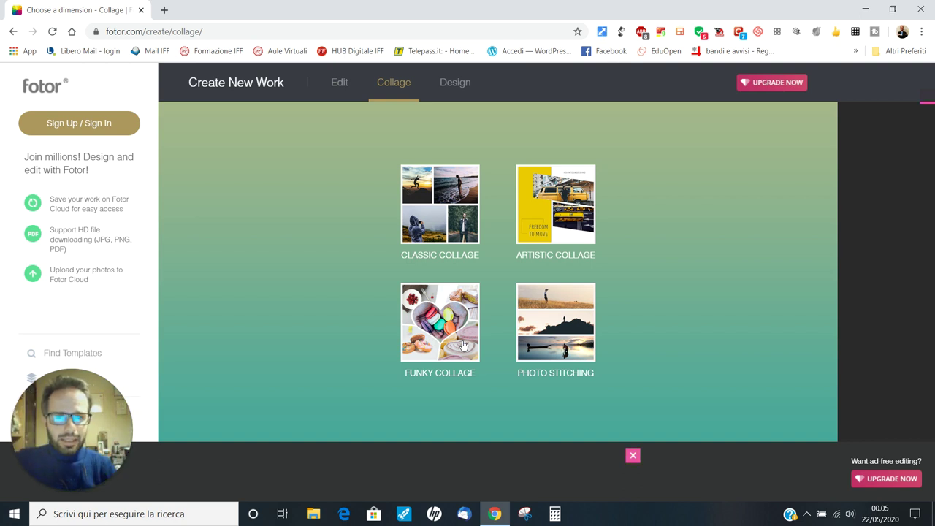
click(560, 229)
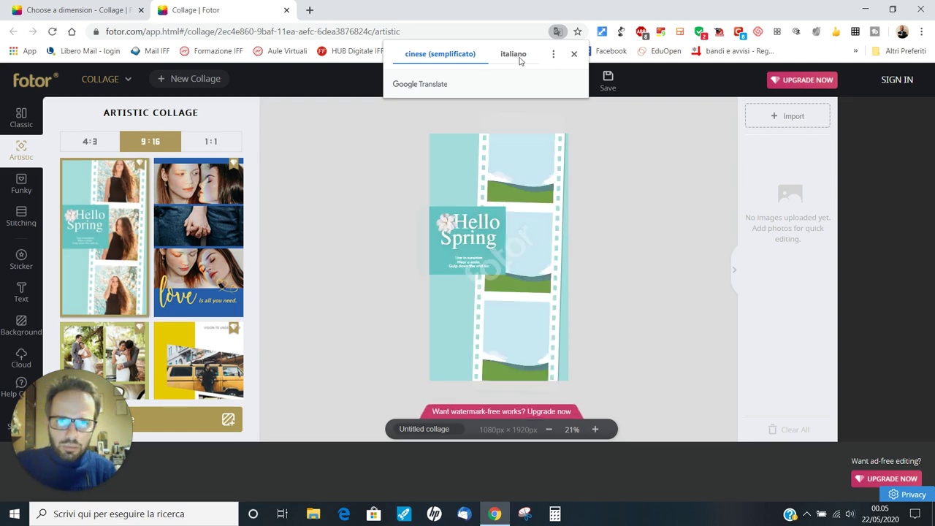
Dismiss the translation offer and switch the collage to 4:3 landscape at 1600 × 1200 px
click(574, 54)
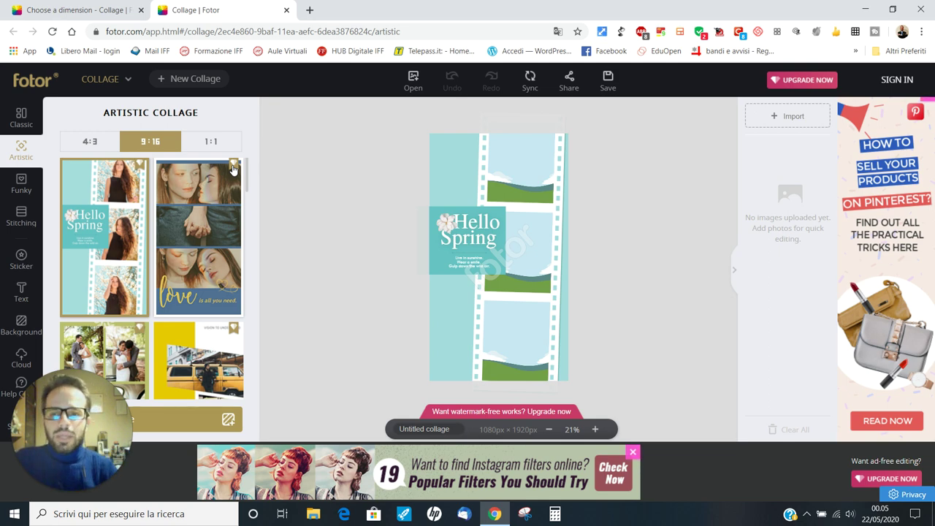
click(89, 142)
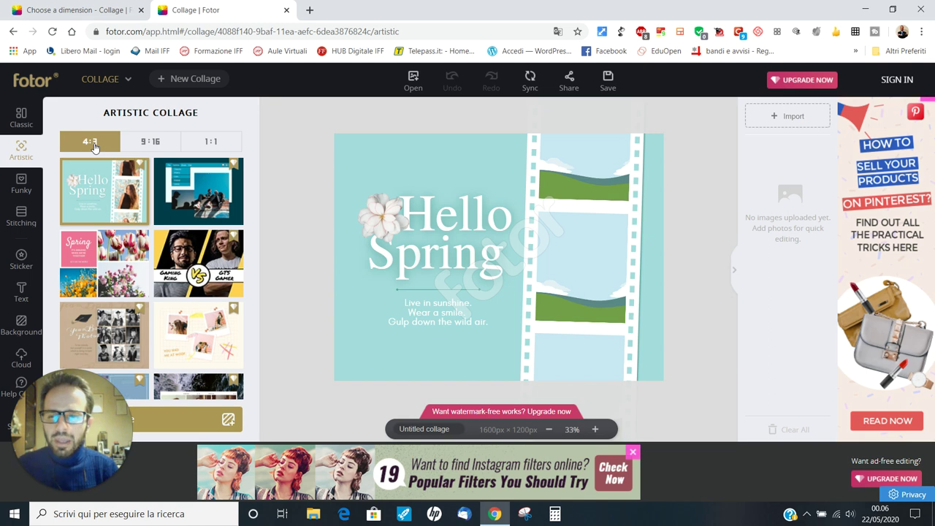
Apply the pink Spring template and select its pink title panel
click(135, 287)
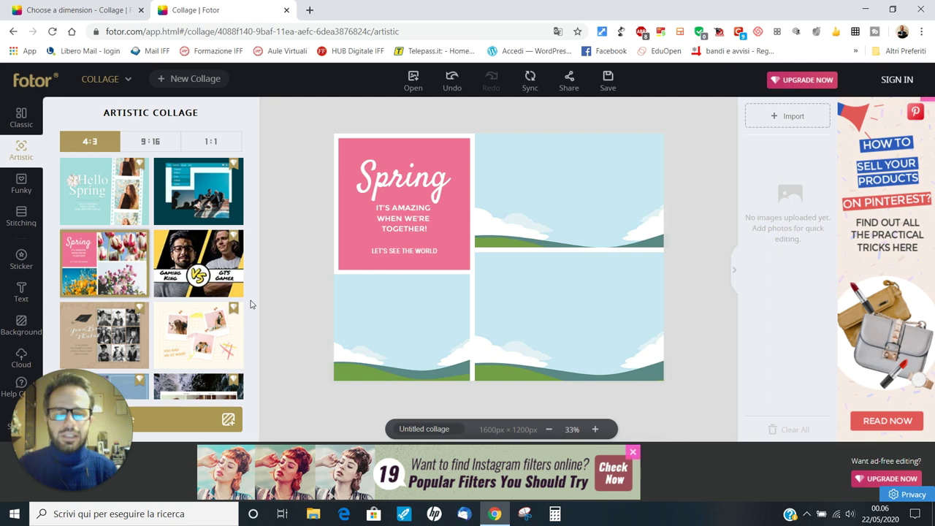
click(355, 234)
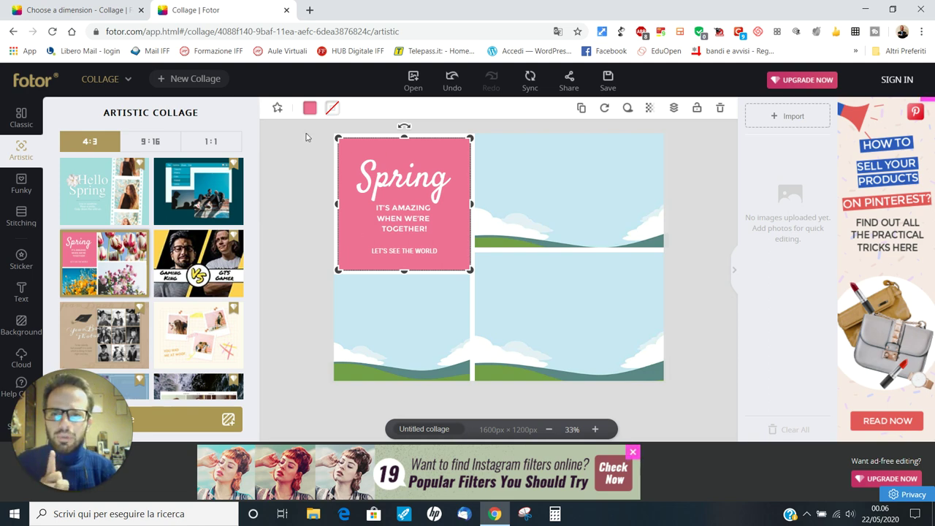
Recolour the title panel's background to dark blue #00509f using a custom colour
click(310, 107)
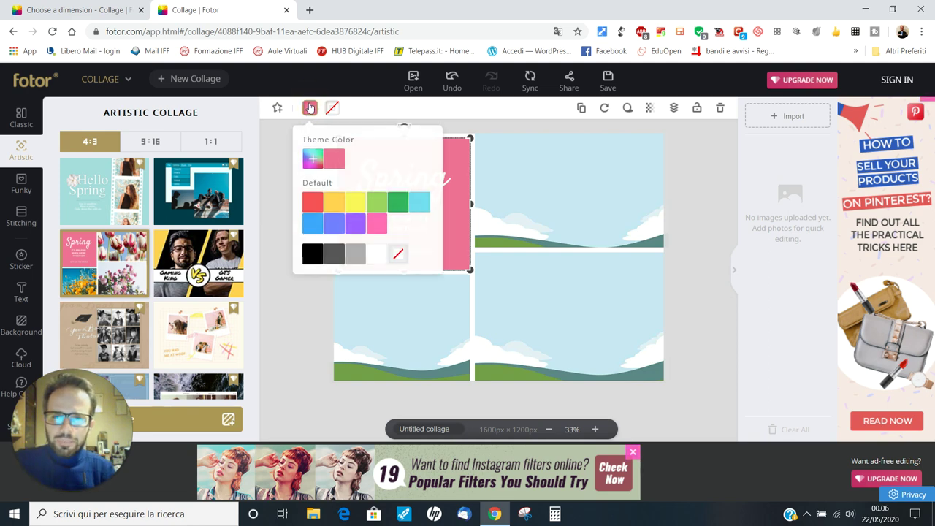
click(312, 168)
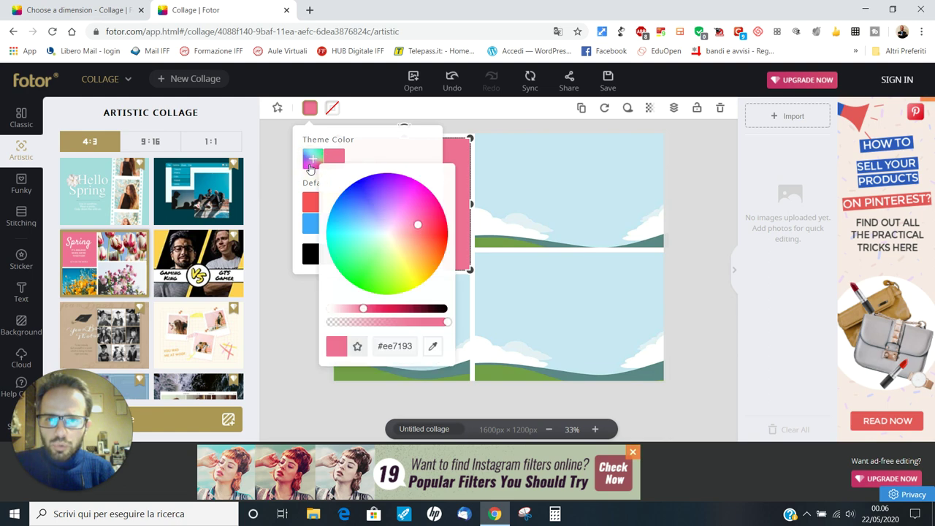
click(406, 226)
mouse_move(407, 226)
mouse_down()
mouse_move(368, 219)
mouse_move(357, 202)
mouse_move(357, 217)
mouse_up()
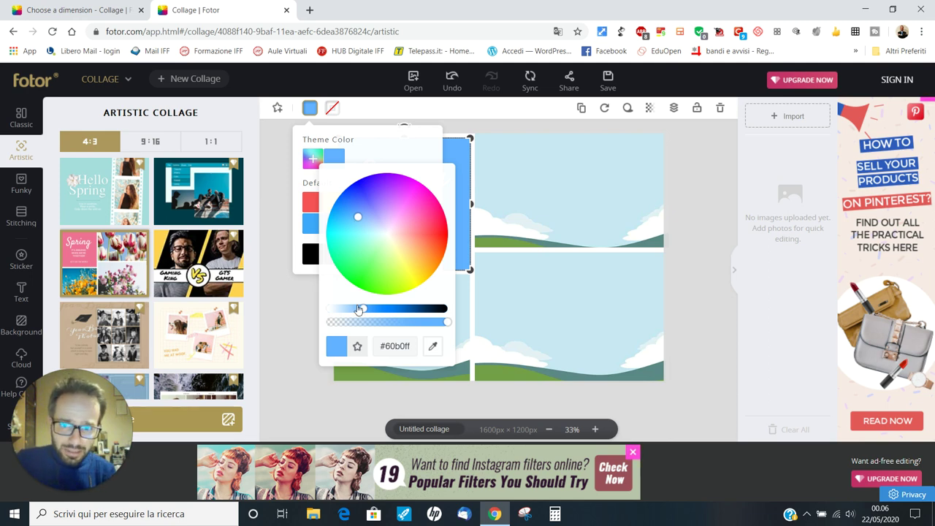
drag(358, 309, 409, 310)
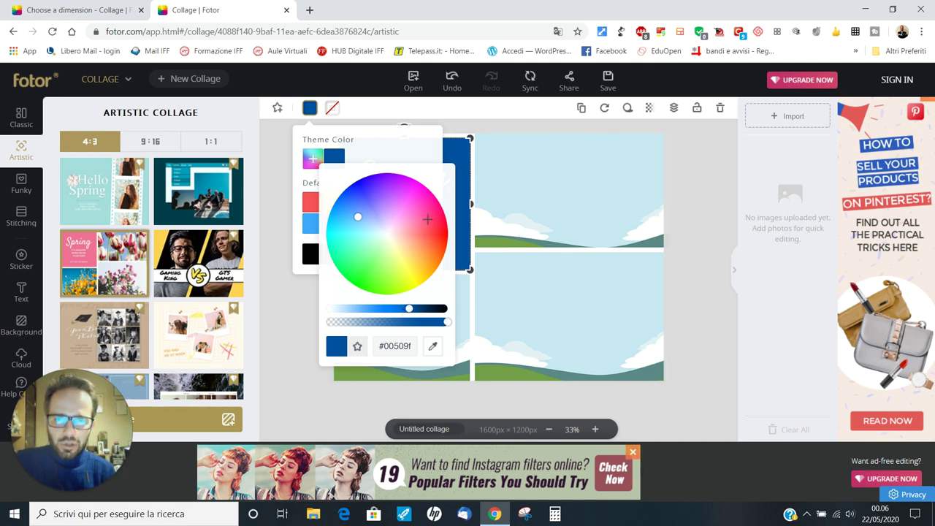
click(288, 304)
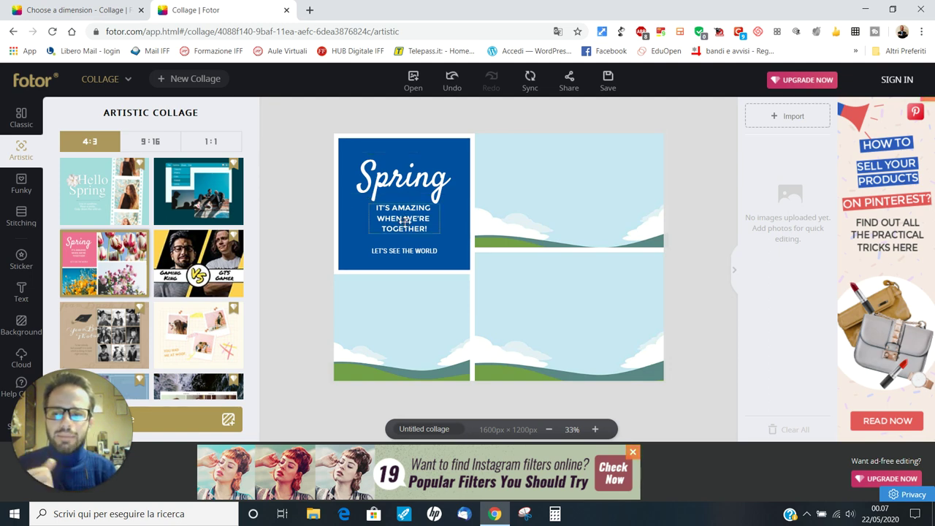
Replace the title text 'Spring' with 'Van Gogh'
click(419, 186)
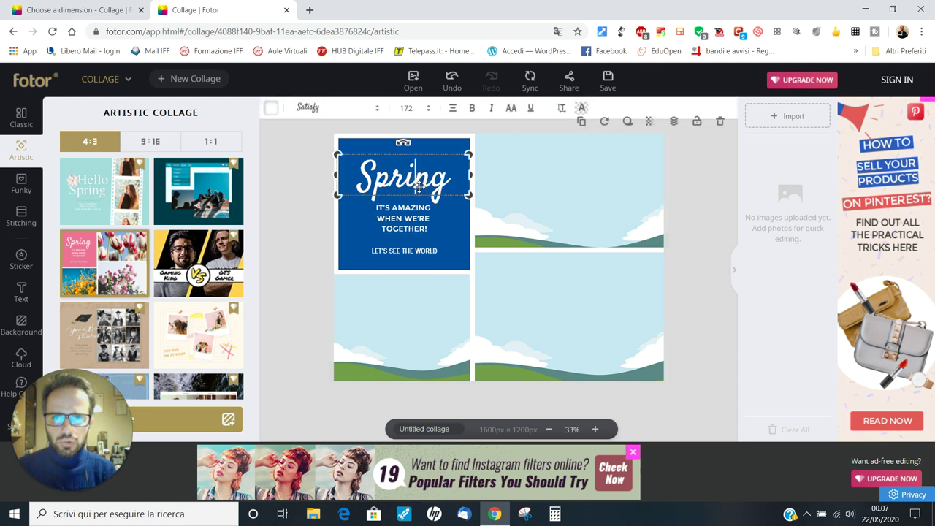
click(447, 186)
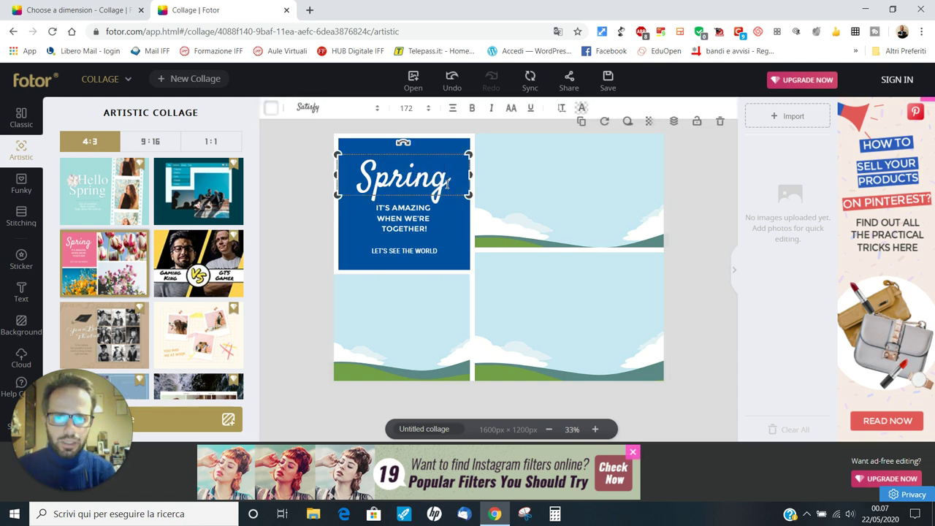
key(BackSpace)
key(BackSpace)
key(BackSpace)
key(BackSpace)
key(BackSpace)
key(BackSpace)
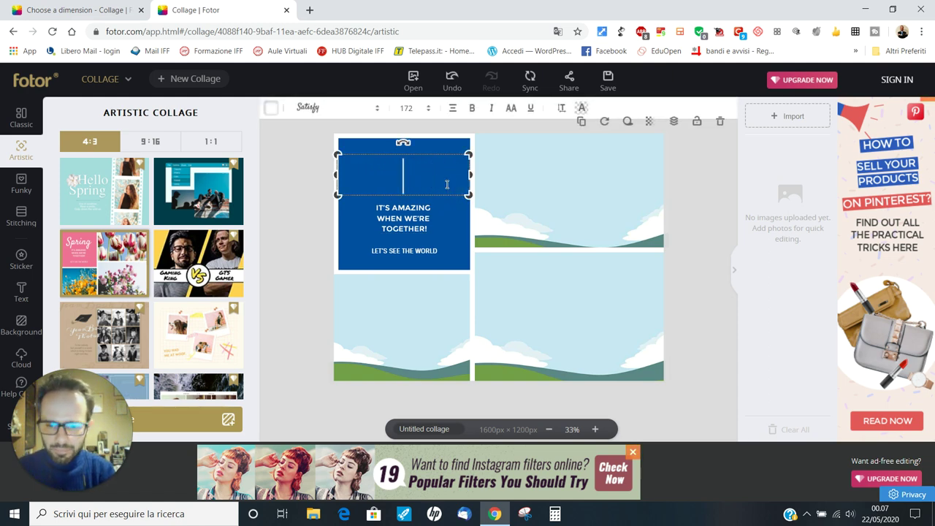
text(Van Gogh)
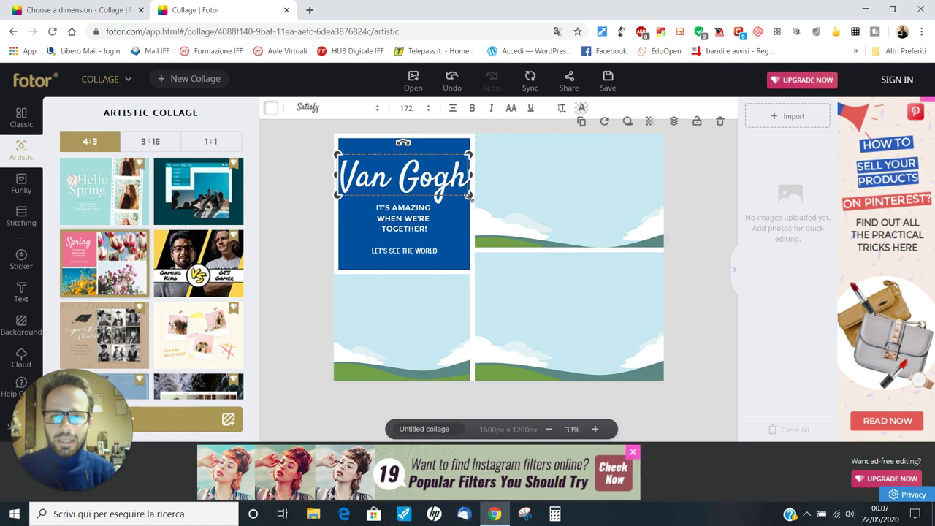
Reduce the title's font size from 172 to 144 and centre it in the blue panel
click(427, 115)
scroll(411, 248, down, 2)
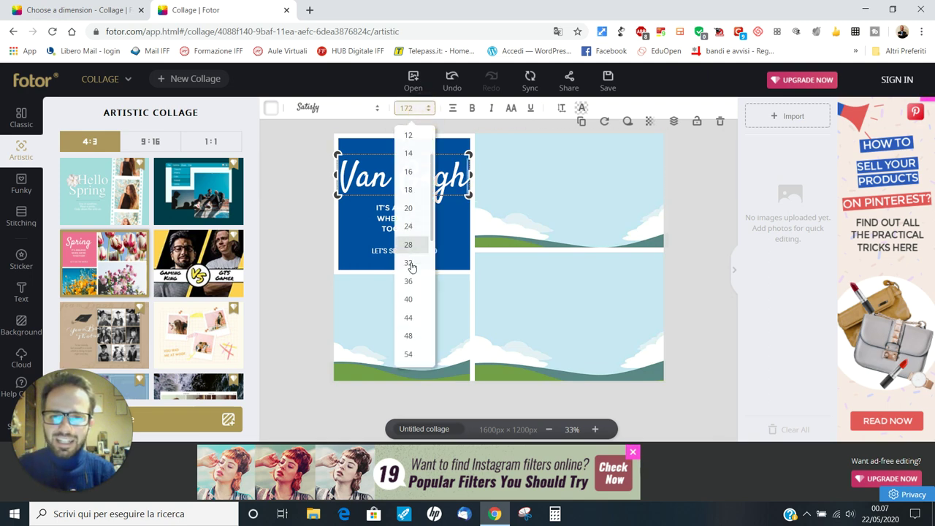
scroll(411, 267, down, 2)
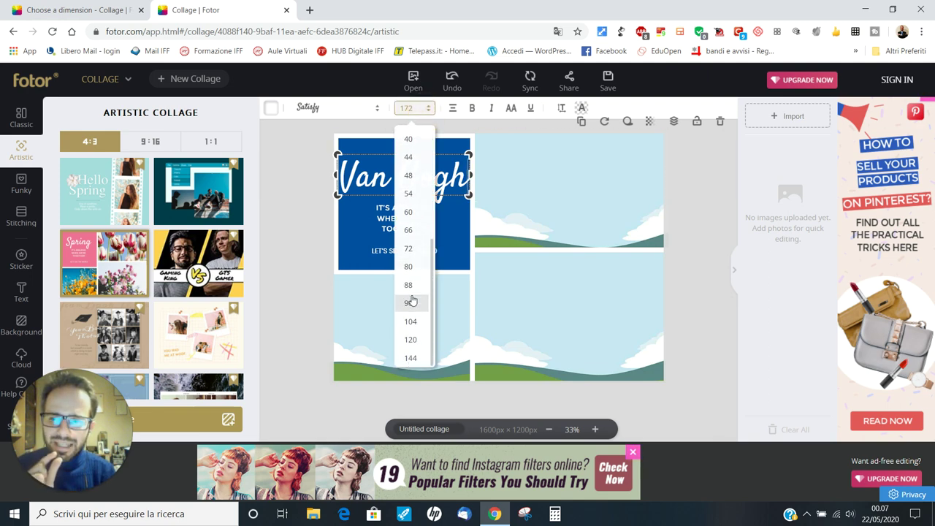
click(419, 357)
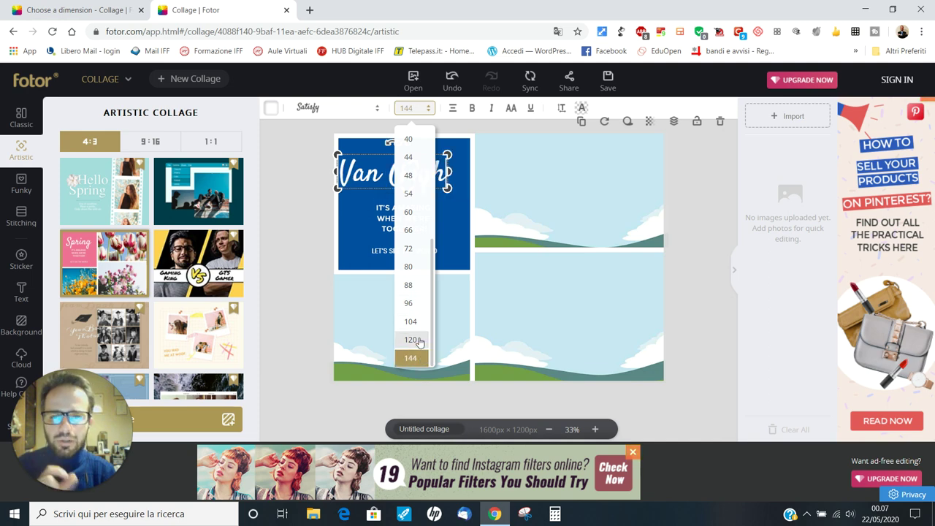
click(305, 250)
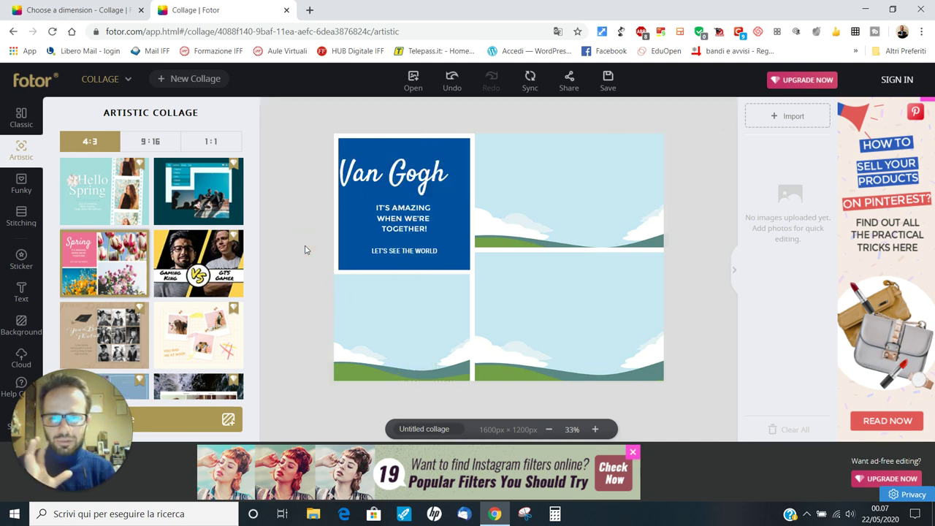
click(396, 179)
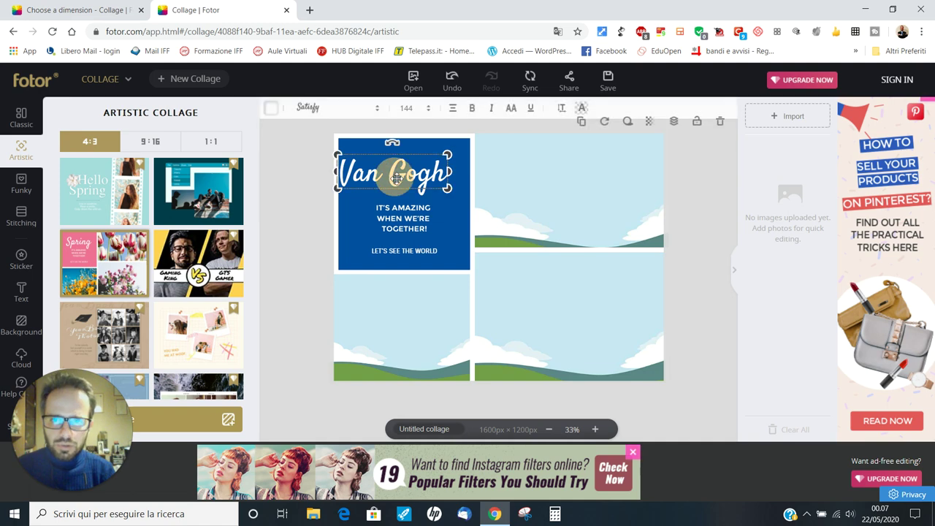
drag(397, 179, 408, 170)
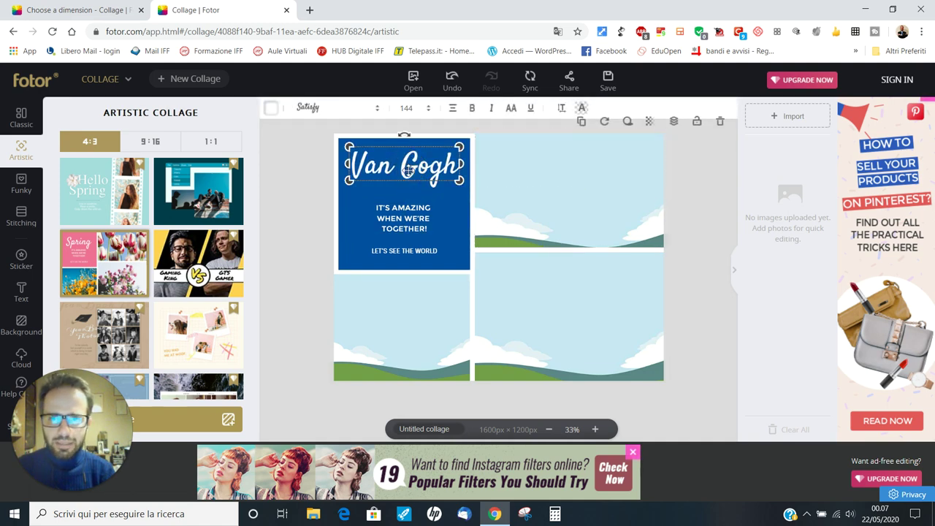
Change the subtitle text to 'SELEZIONE DI OPERE'
click(397, 209)
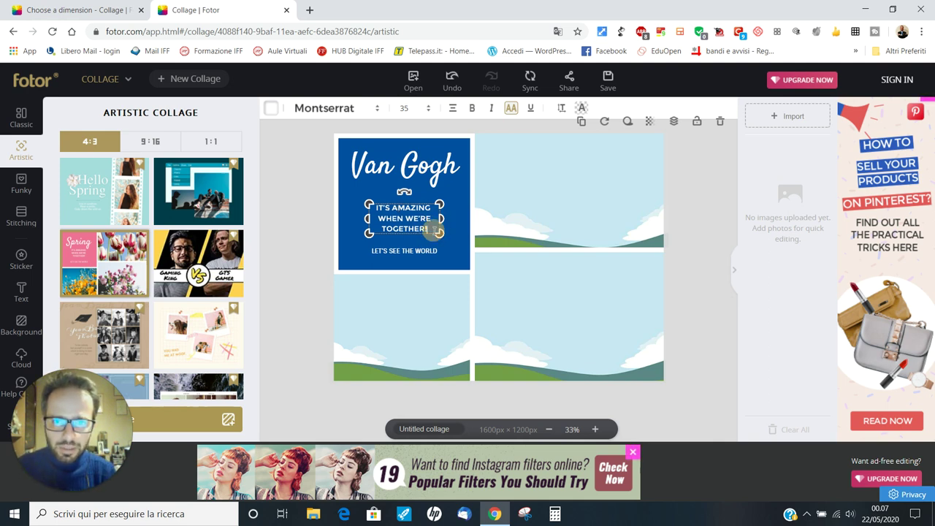
key(BackSpace)
key(BackSpace)
key(BackSpace)
key(BackSpace)
key(BackSpace)
key(BackSpace)
key(BackSpace)
key(BackSpace)
key(BackSpace)
key(BackSpace)
key(BackSpace)
key(BackSpace)
key(BackSpace)
key(BackSpace)
key(BackSpace)
key(BackSpace)
key(BackSpace)
key(BackSpace)
key(BackSpace)
key(BackSpace)
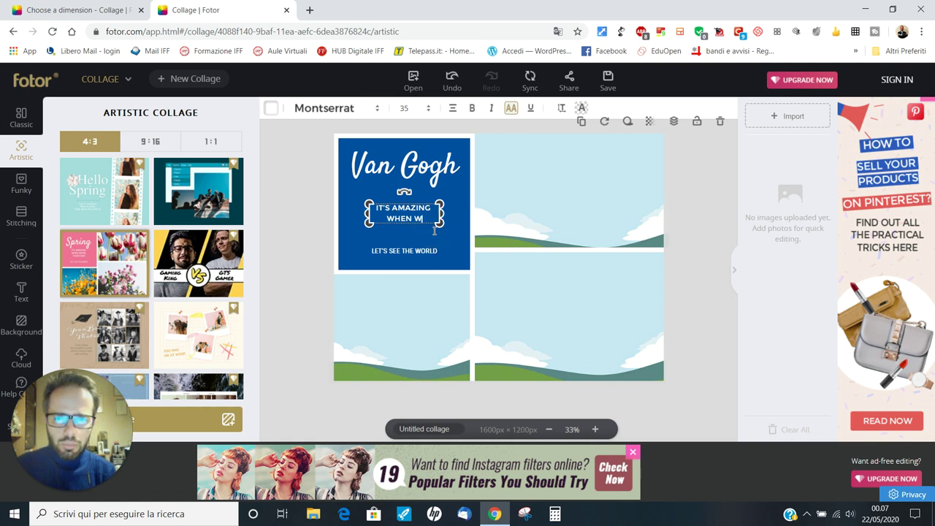
key(BackSpace)
key(BackSpace)
key(BackSpace)
key(BackSpace)
key(BackSpace)
key(BackSpace)
key(BackSpace)
key(BackSpace)
key(BackSpace)
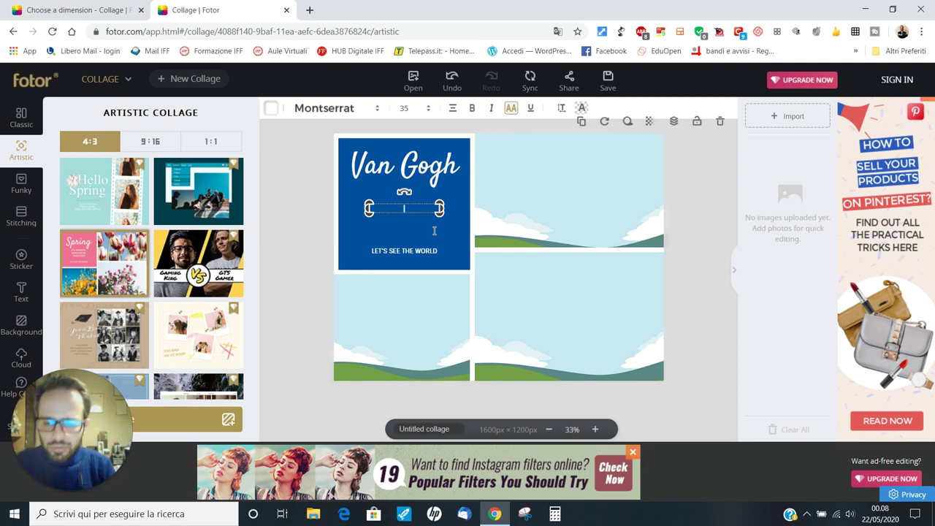
text(SELE)
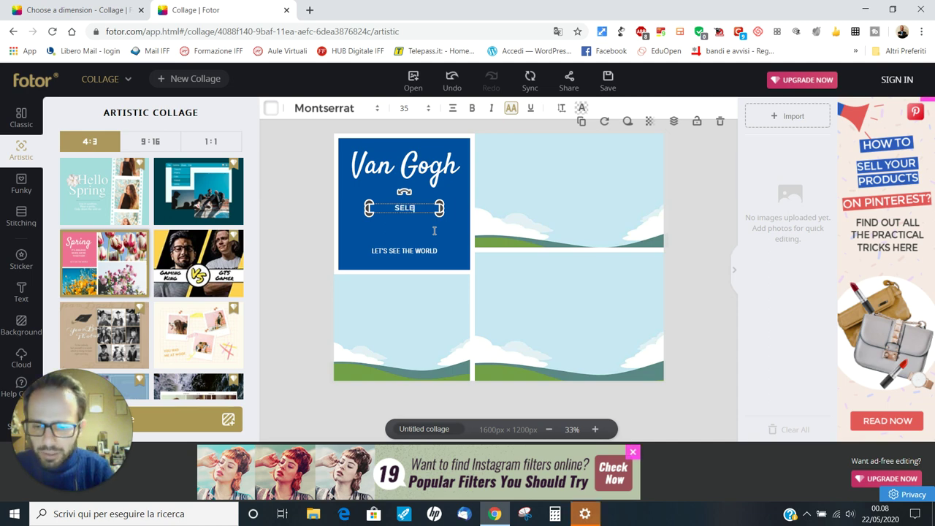
text(ZIONE DI OPERE)
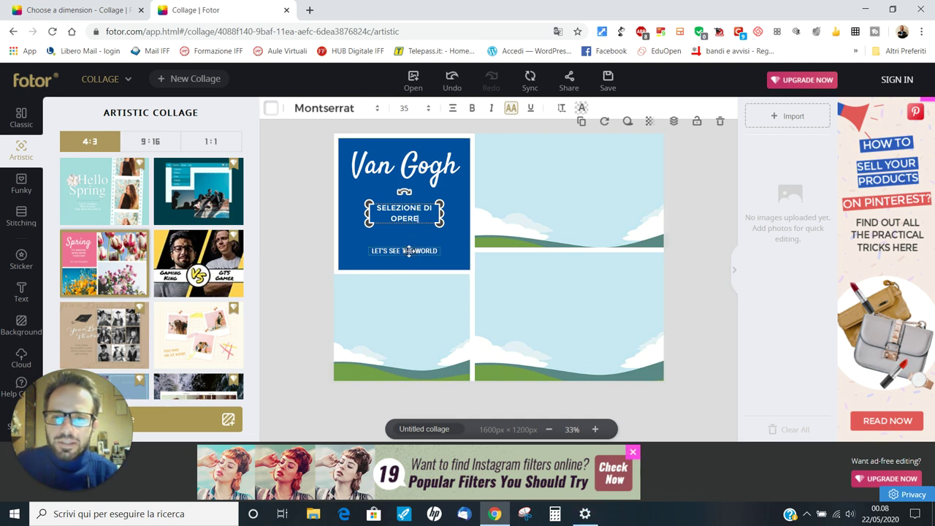
Replace the LET'S SEE THE WORLD line with the author's name
click(409, 250)
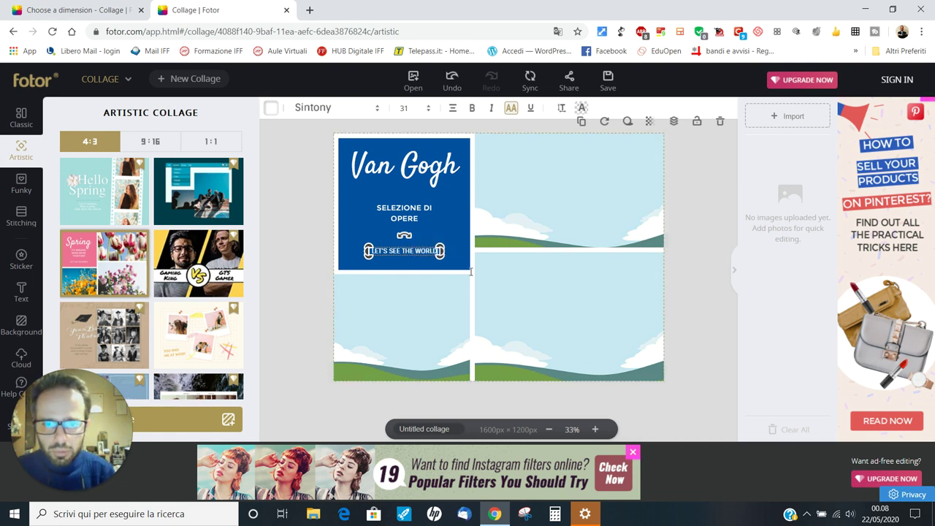
key(BackSpace)
key(BackSpace)
key(BackSpace)
key(BackSpace)
key(BackSpace)
key(BackSpace)
key(BackSpace)
key(BackSpace)
key(BackSpace)
key(BackSpace)
key(BackSpace)
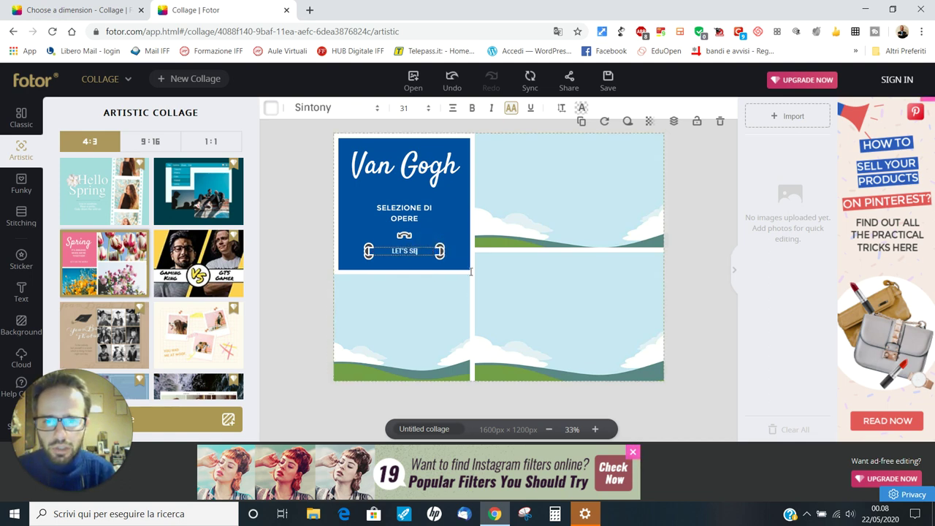
key(BackSpace)
key(BackSpace)
key(BackSpace)
key(BackSpace)
key(BackSpace)
key(BackSpace)
key(BackSpace)
key(BackSpace)
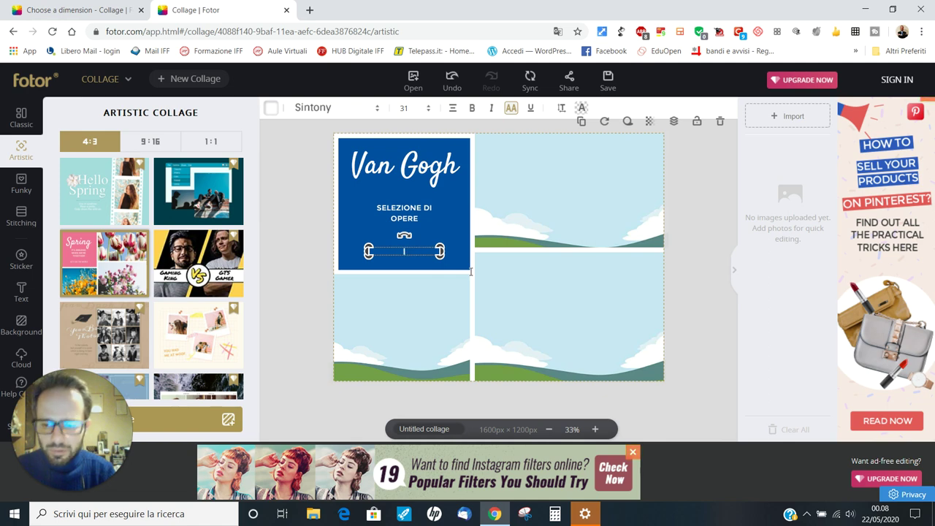
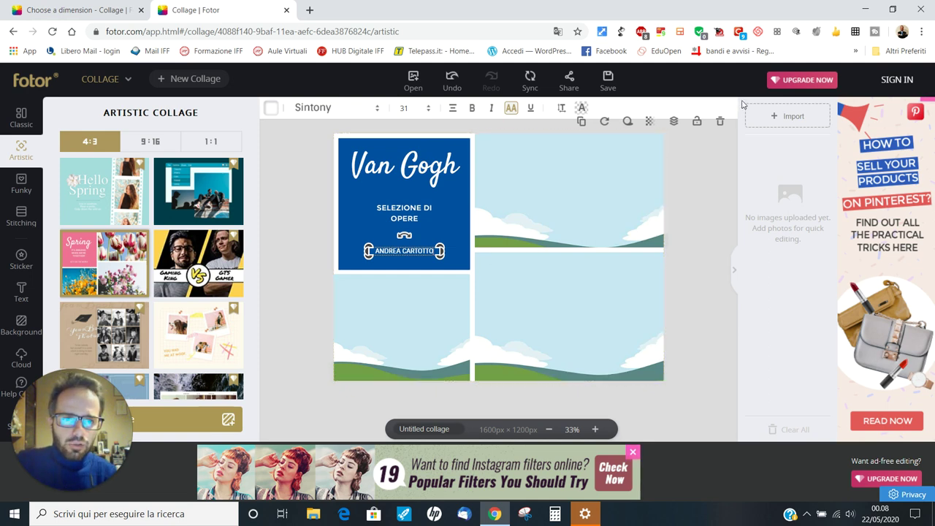
click(781, 123)
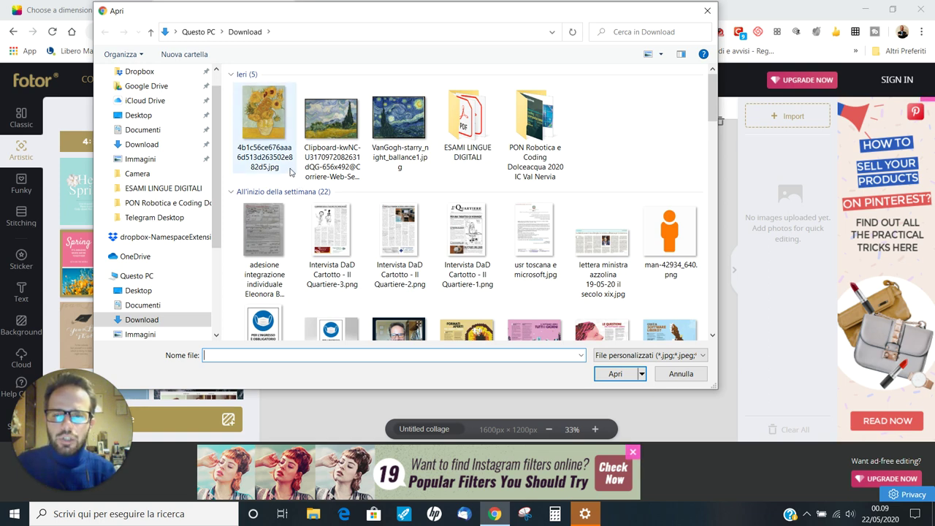
Upload the sunflowers, wheat field and Starry Night JPGs from the Download folder
click(269, 143)
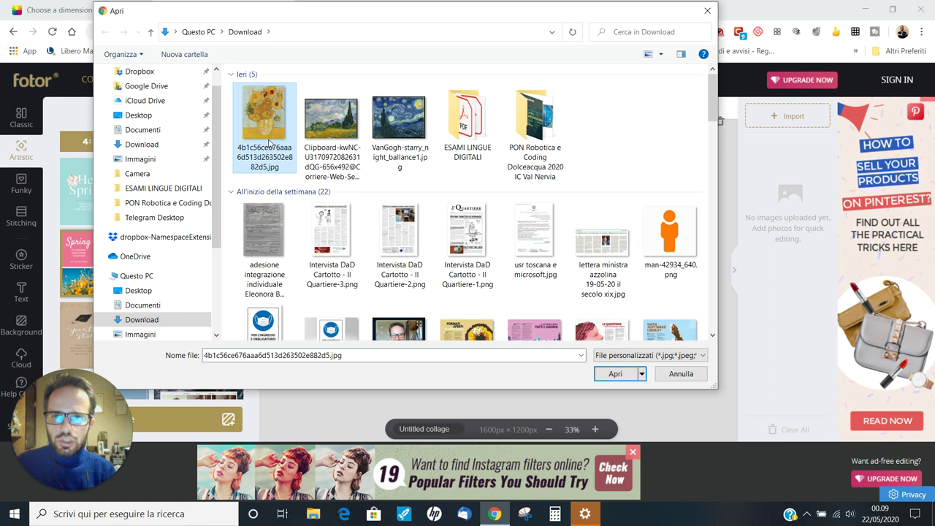
ctrl+click(334, 140)
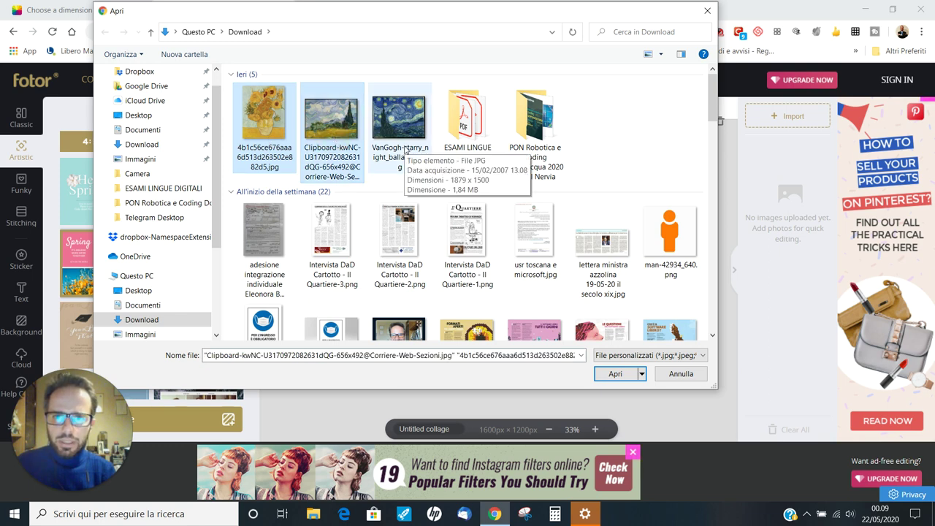
ctrl+click(406, 160)
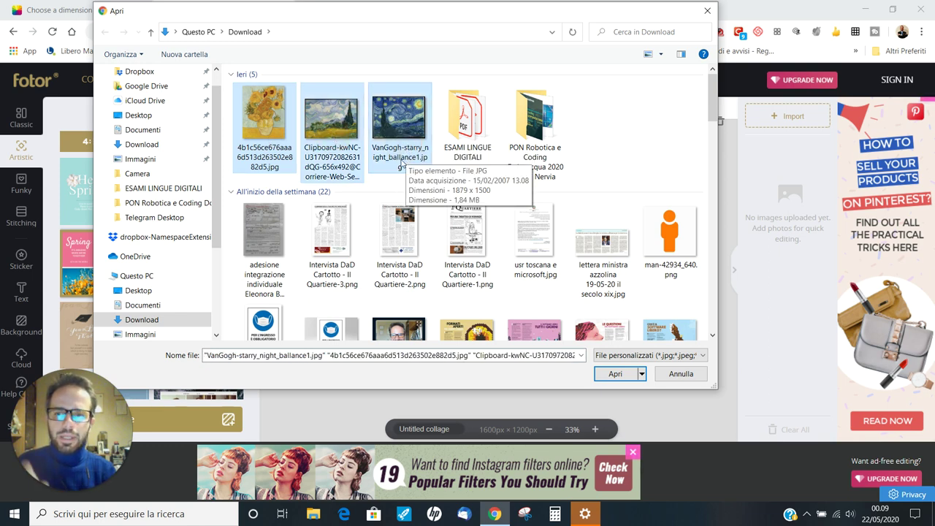
click(615, 375)
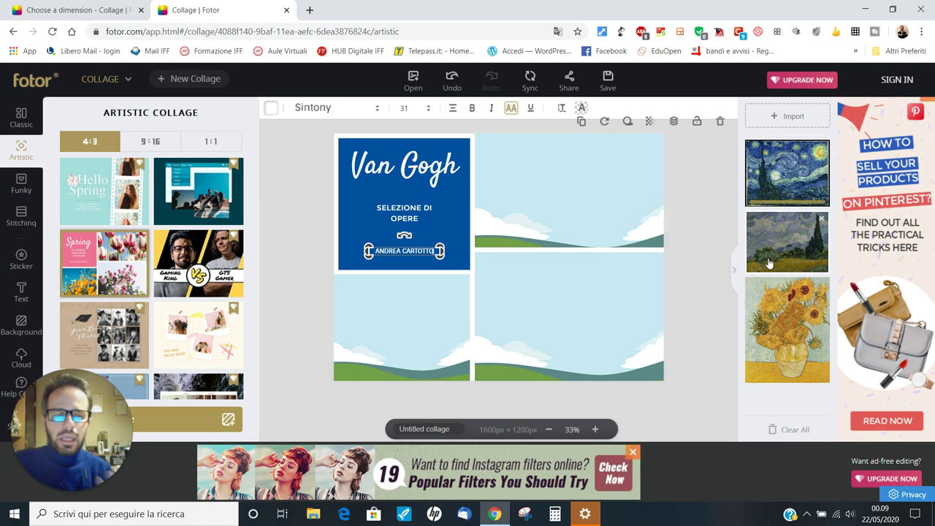
click(699, 181)
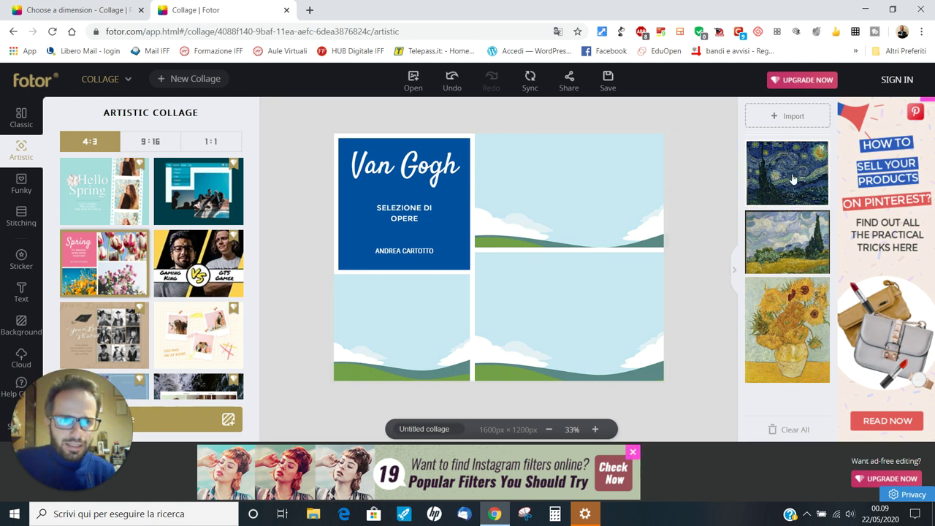
Place Starry Night top-right, the wheat field bottom-right and the sunflowers bottom-left
drag(793, 179, 586, 170)
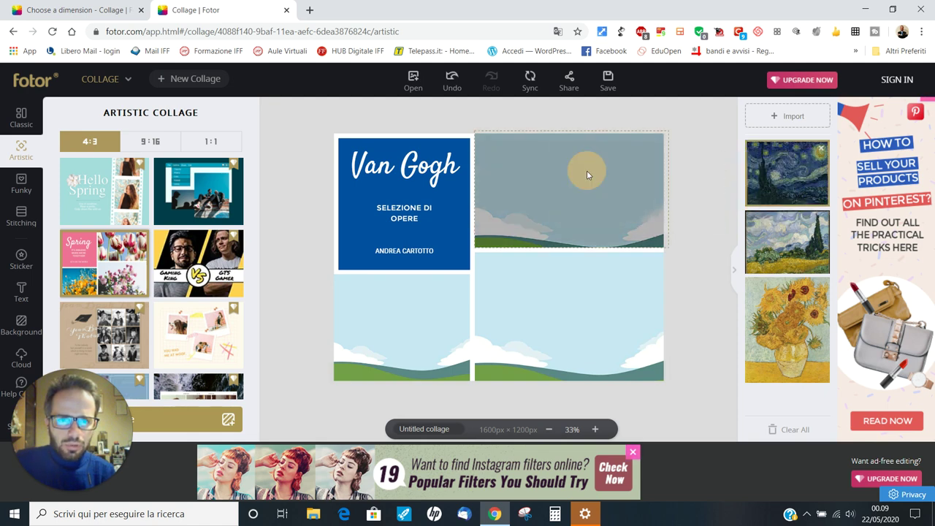
mouse_move(817, 251)
mouse_down()
mouse_move(786, 248)
mouse_move(596, 287)
mouse_move(612, 306)
mouse_up()
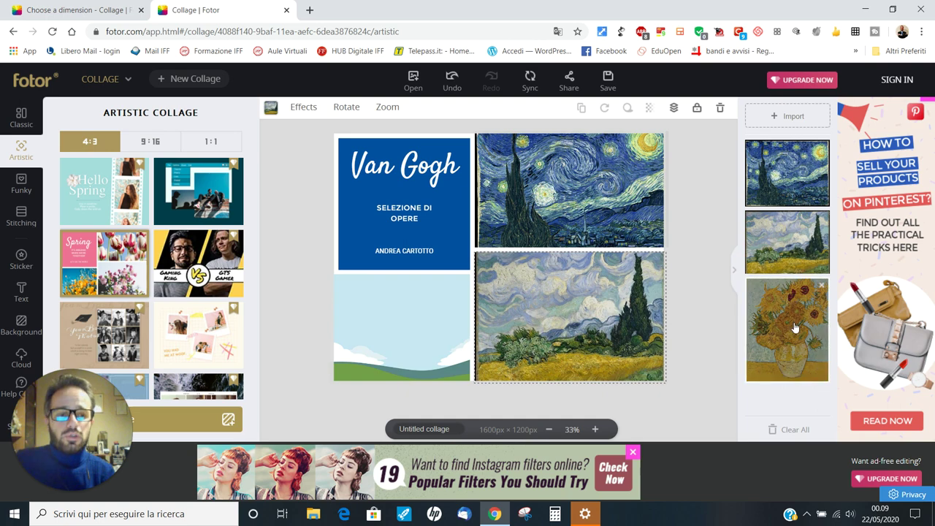
drag(786, 329, 380, 314)
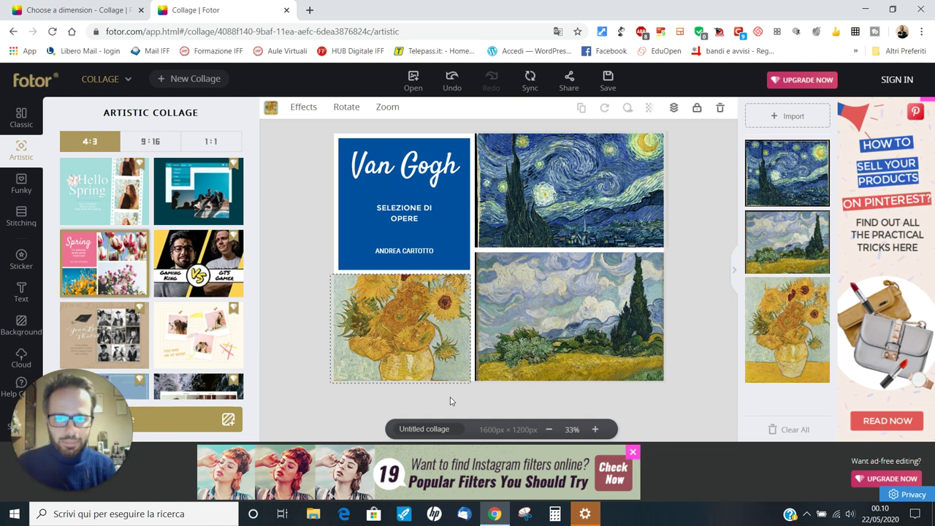
Shift the sunflowers painting lower inside its bottom-left frame and apply the change
double_click(406, 314)
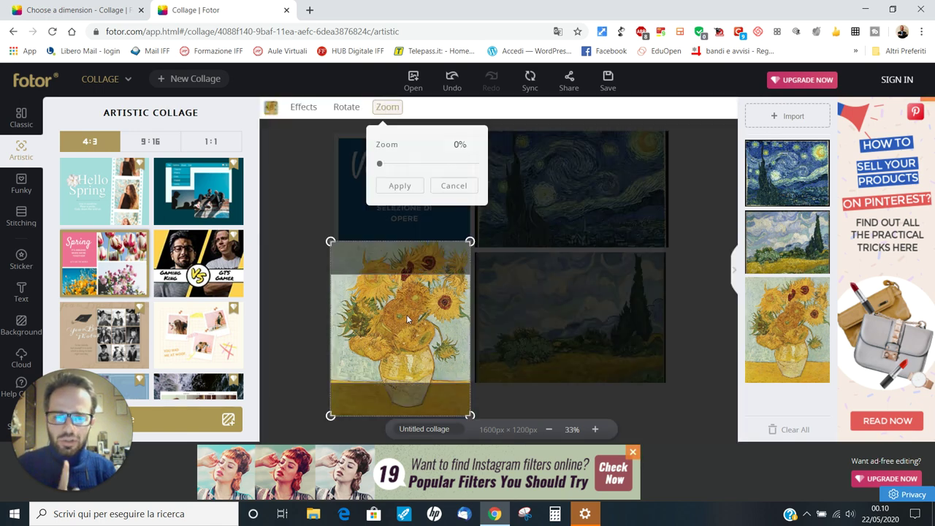
drag(406, 314, 417, 336)
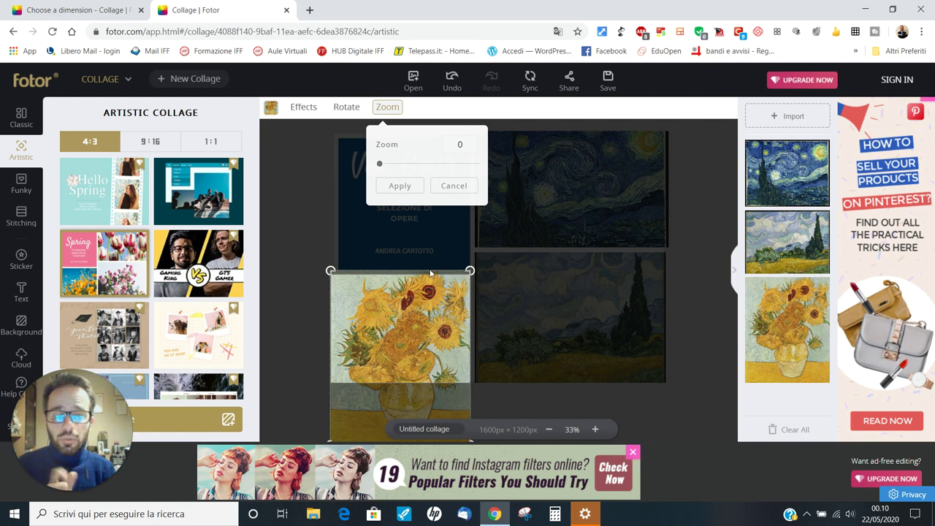
click(400, 185)
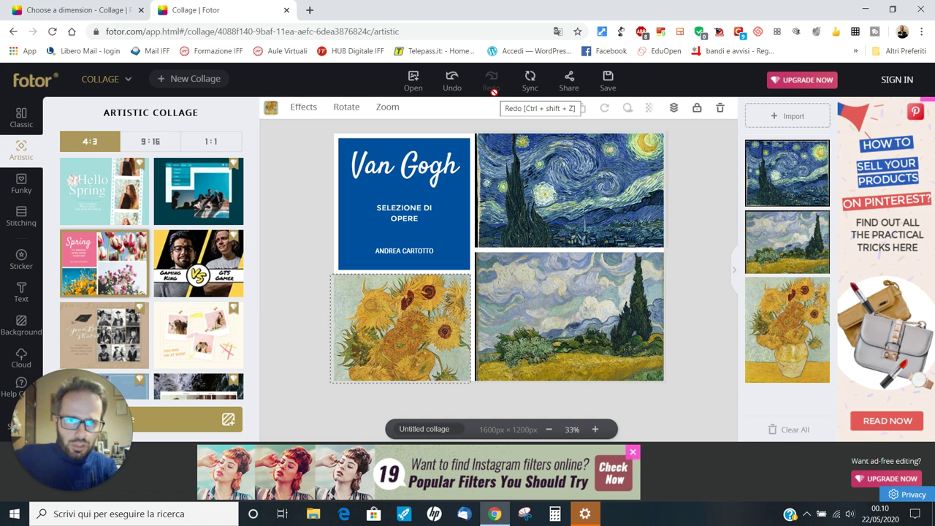
Set the download as 'cartolina van gogh', PNG, High quality, then proceed to sign in
click(609, 80)
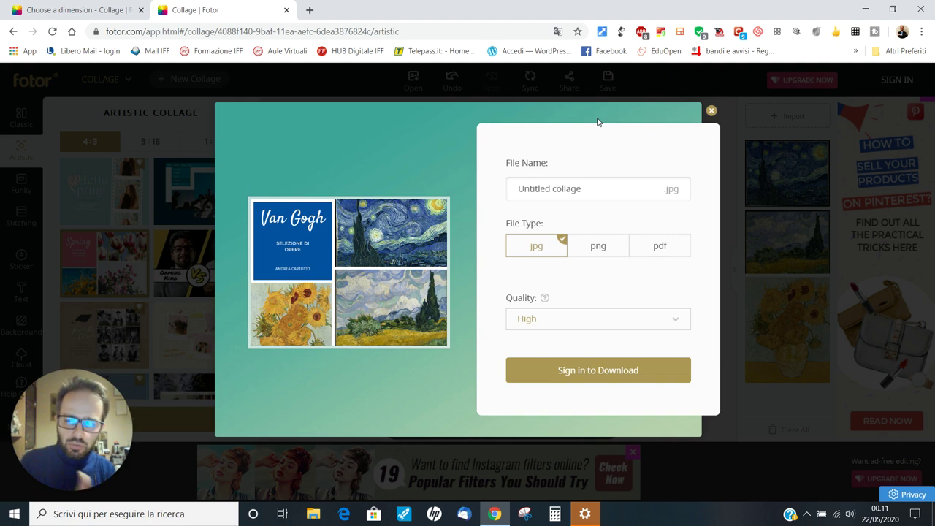
click(605, 184)
text(carto)
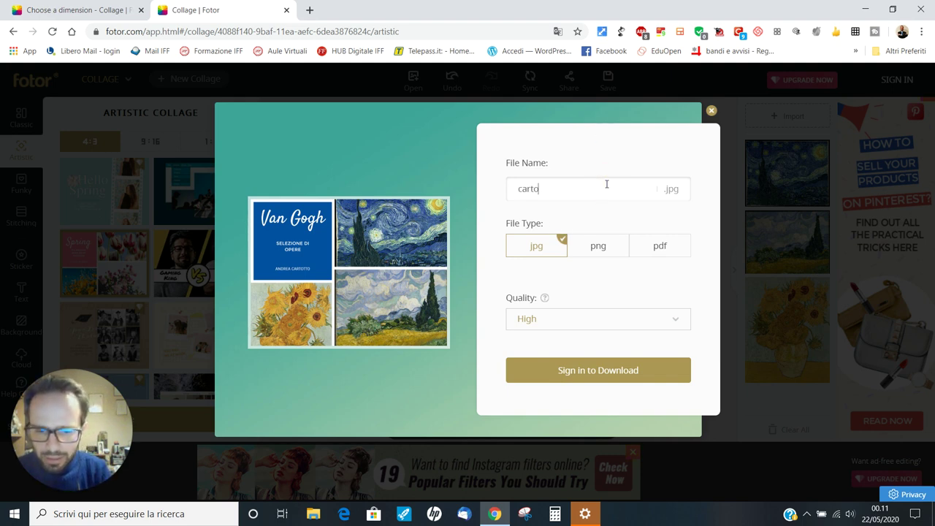
text(lina van gogh)
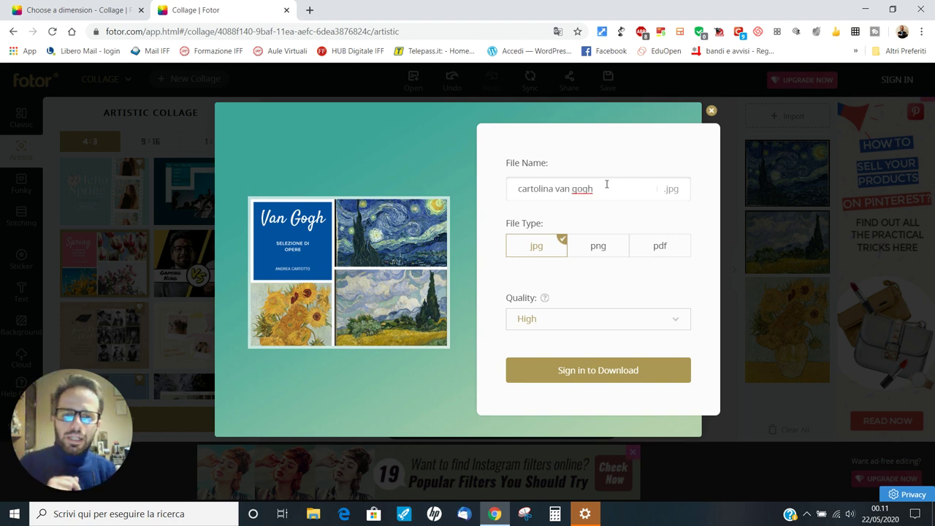
click(599, 248)
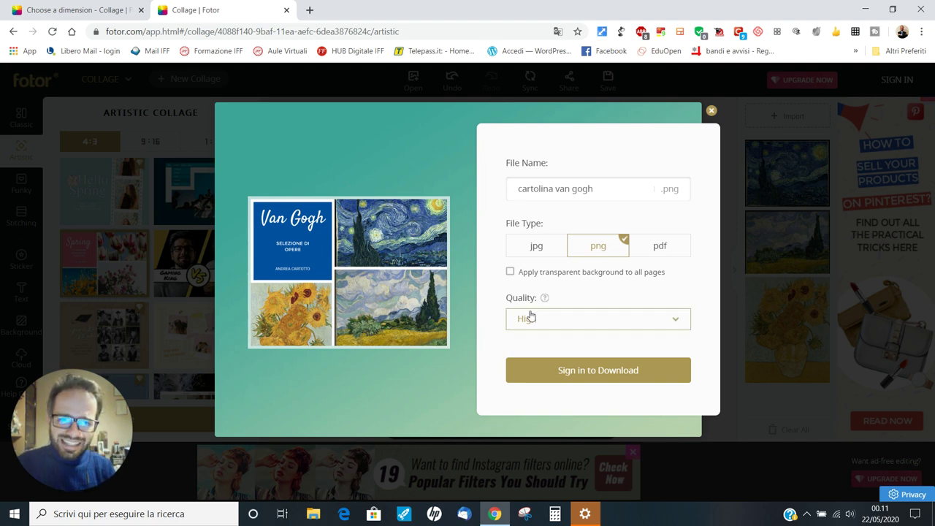
click(675, 322)
click(676, 322)
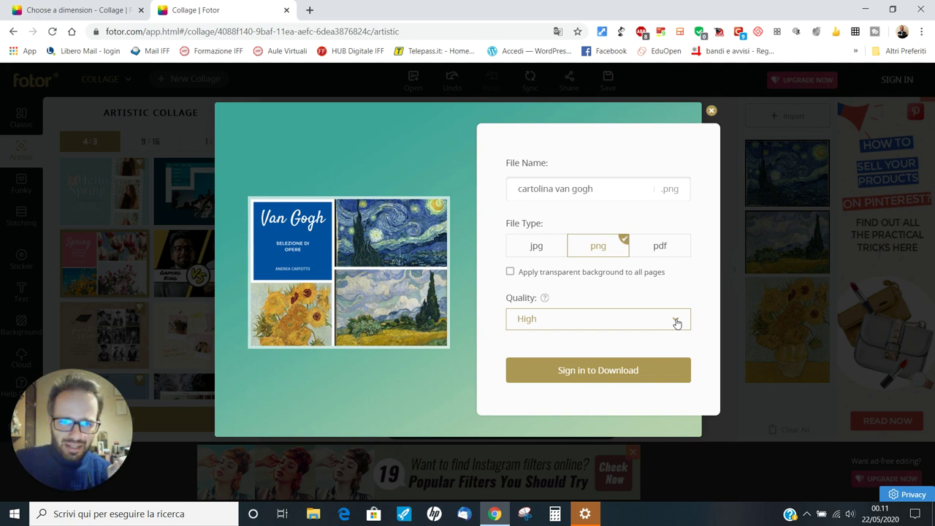
click(609, 383)
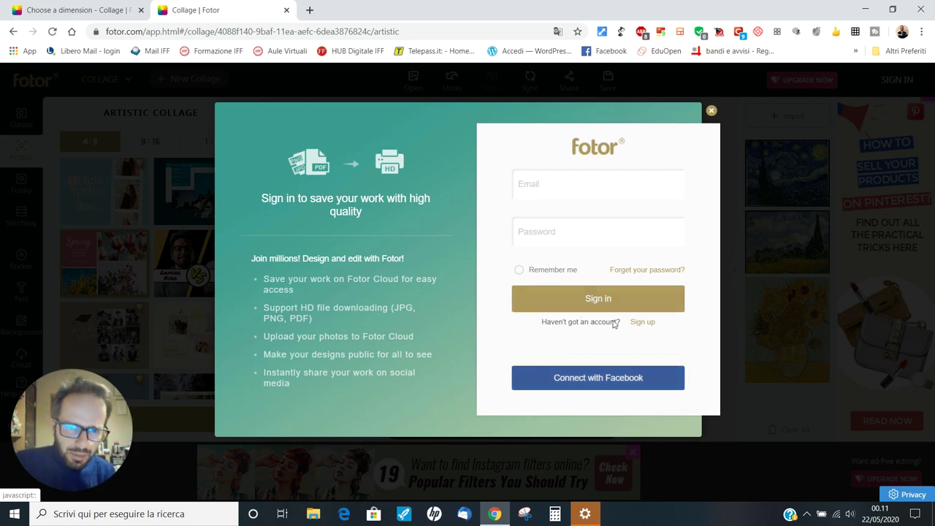
Attempt a new Fotor account sign-up with the account e-mail and a password
click(642, 324)
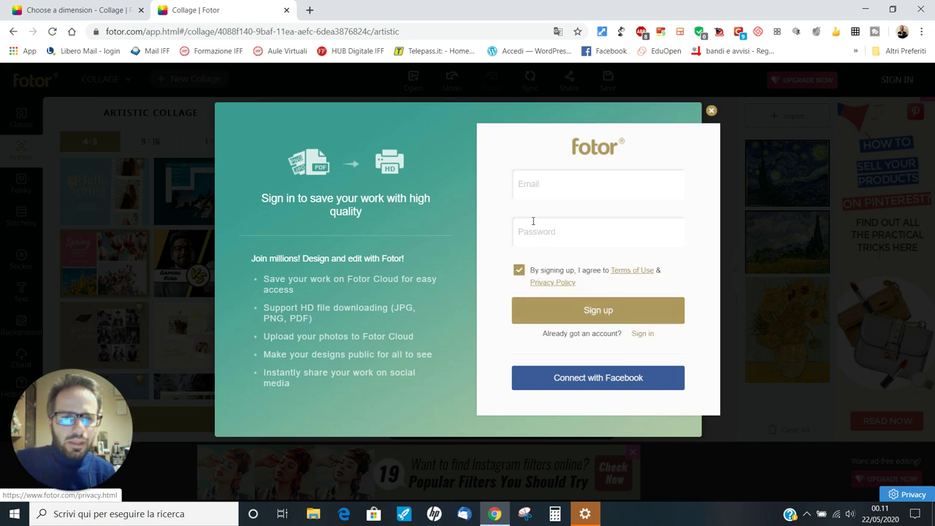
click(552, 182)
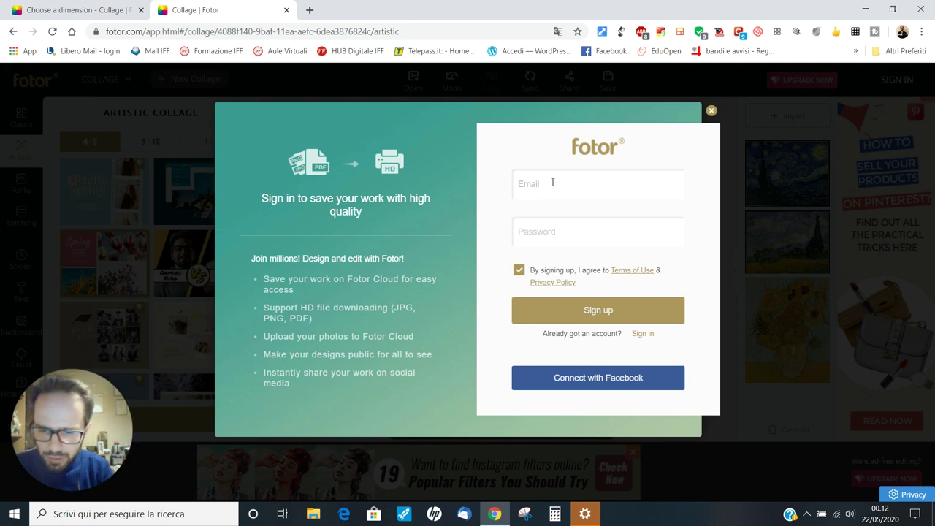
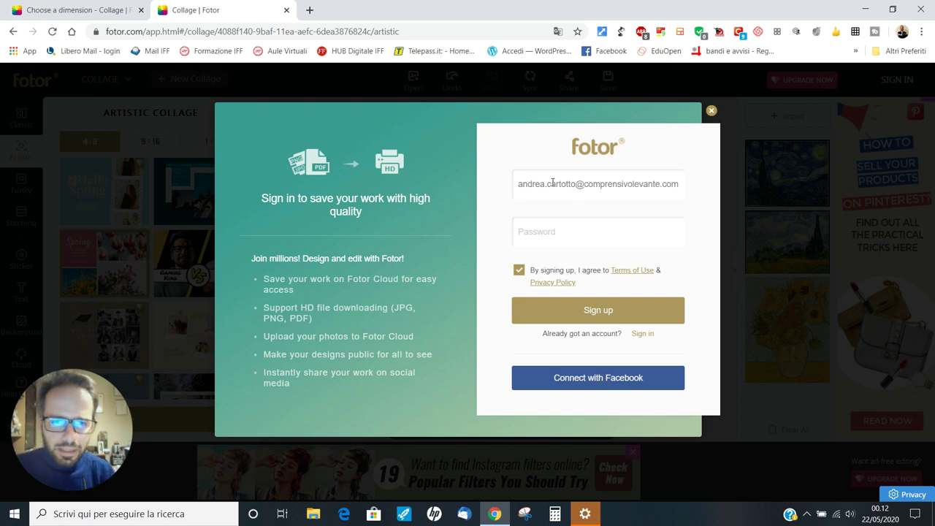
click(661, 222)
text(a)
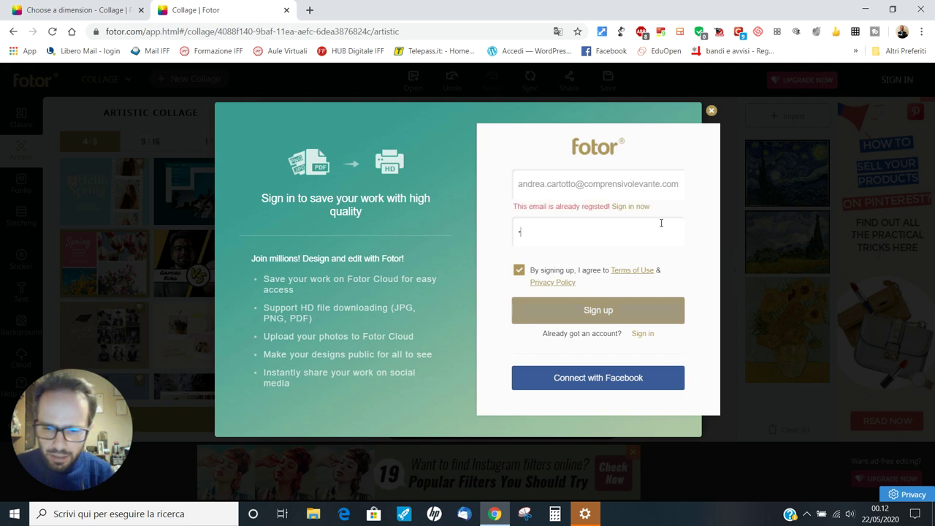
text(••••••••••)
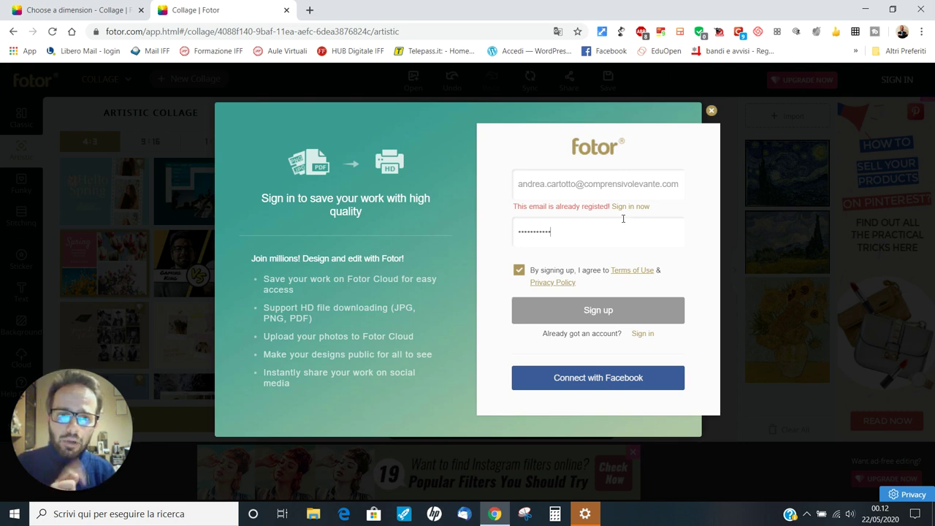
Sign in to the already registered Fotor account with its password
click(646, 334)
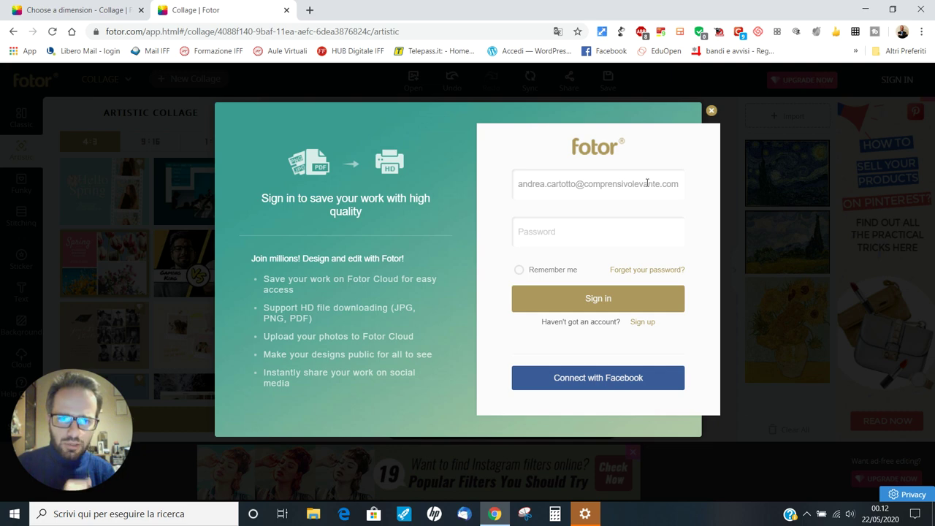
click(622, 232)
text(***********)
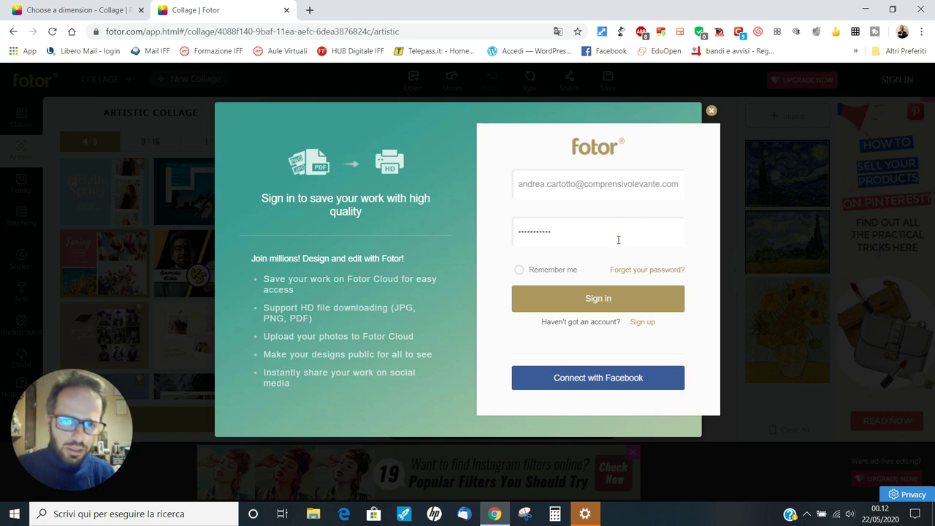
click(598, 307)
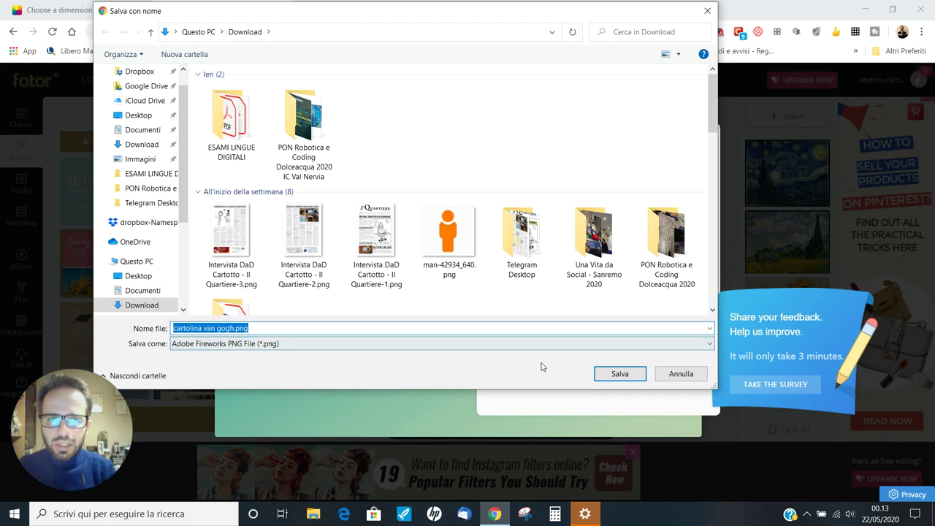
Save cartolina van gogh.png to Download, dismiss the 'work is ready' popup, and open the downloaded image
click(615, 374)
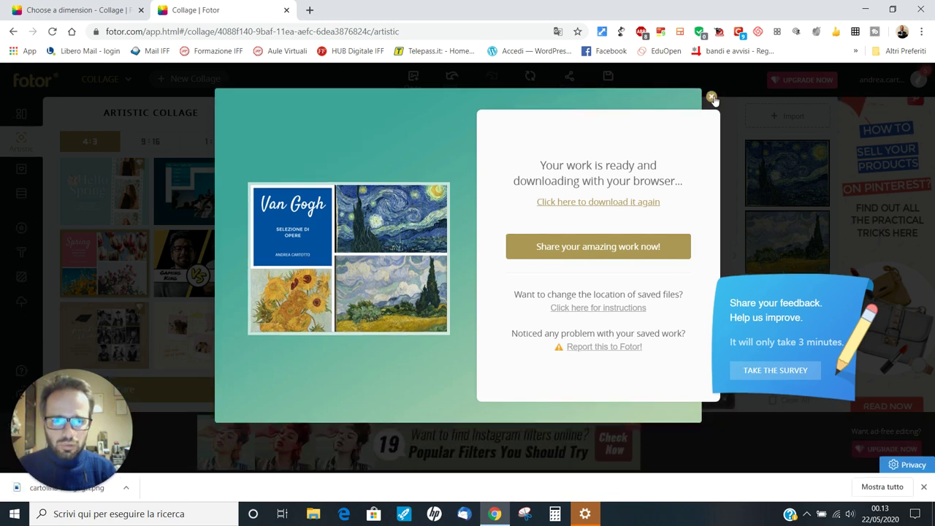
click(712, 98)
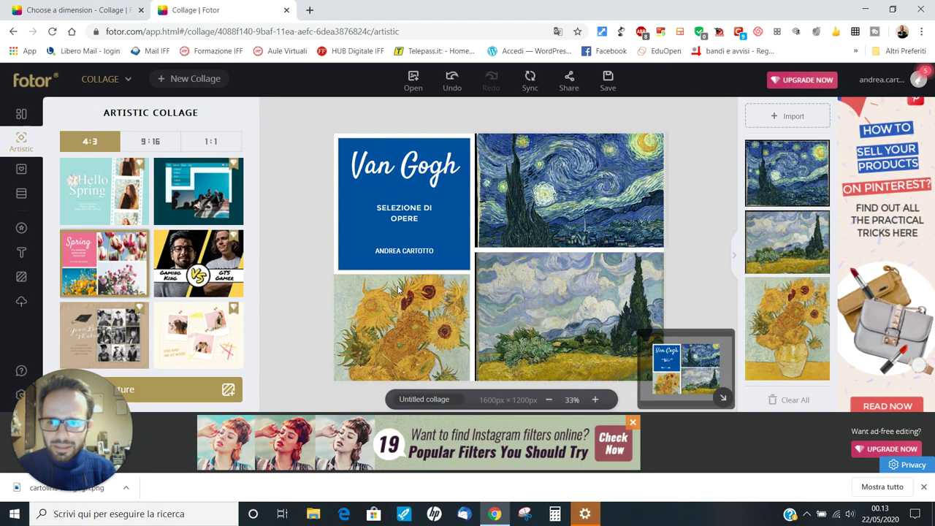
mouse_move(65, 451)
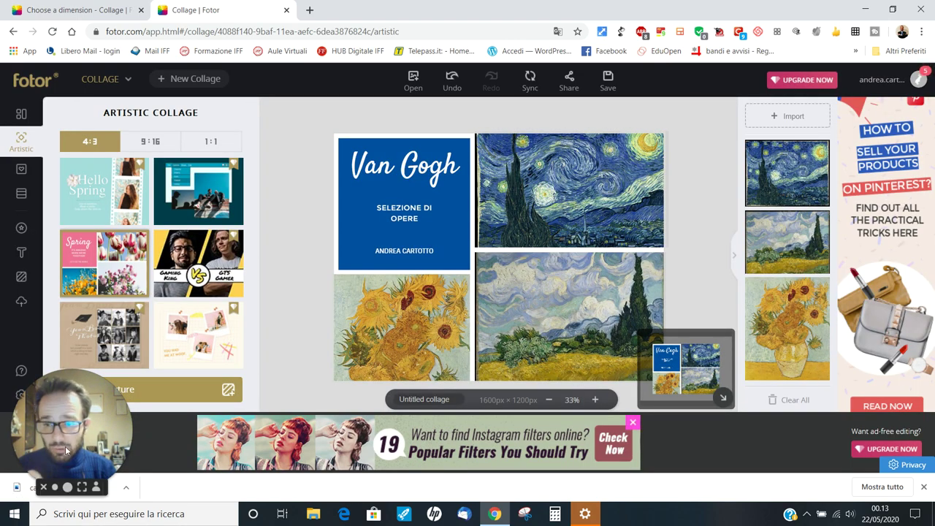
drag(65, 451, 74, 394)
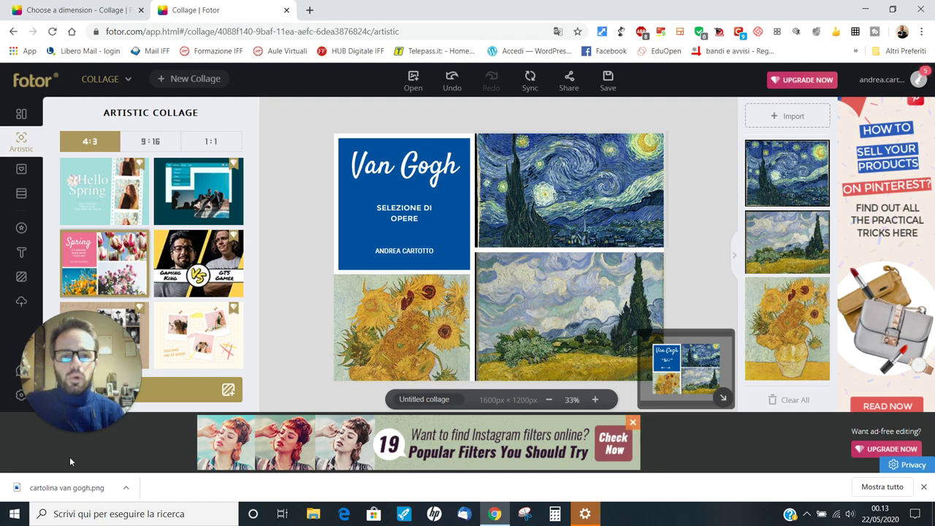
click(62, 488)
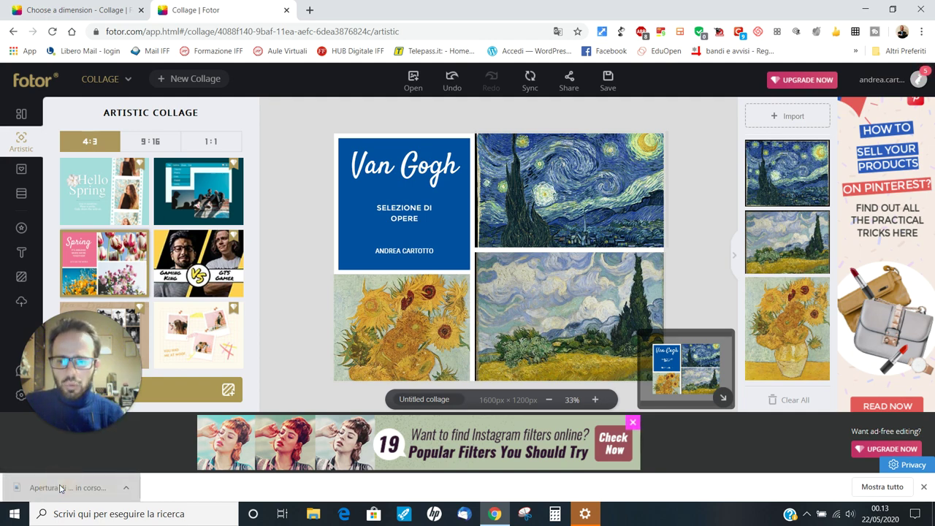